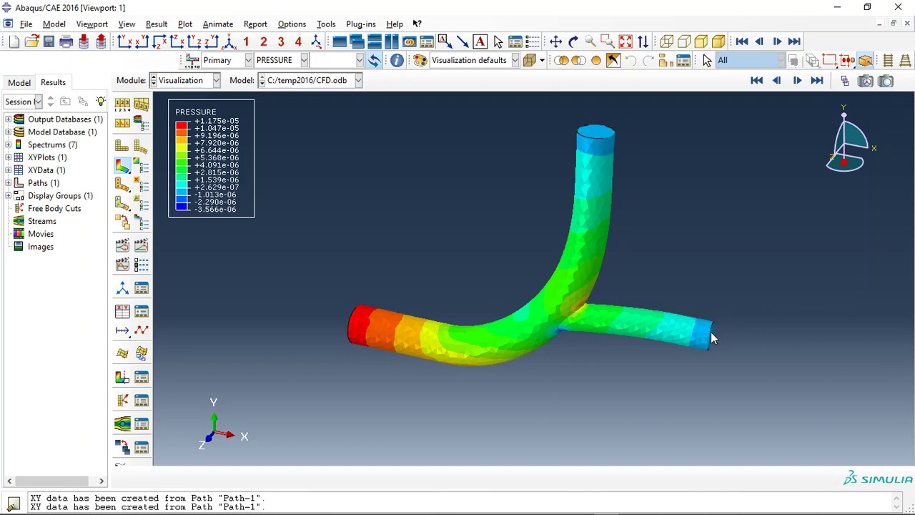
# Orbit the vessel face-on and turn on View Cut to show pressure on the flat section
pyautogui.click(573, 42)
pyautogui.moveTo(511, 287); pyautogui.dragTo(550, 251)
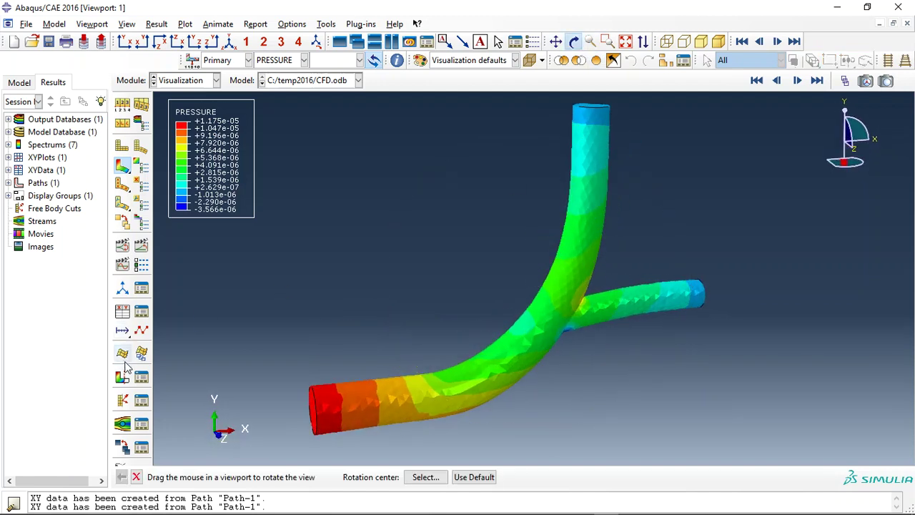
pyautogui.click(122, 377)
pyautogui.moveTo(548, 286); pyautogui.dragTo(490, 270)
pyautogui.press('Escape')
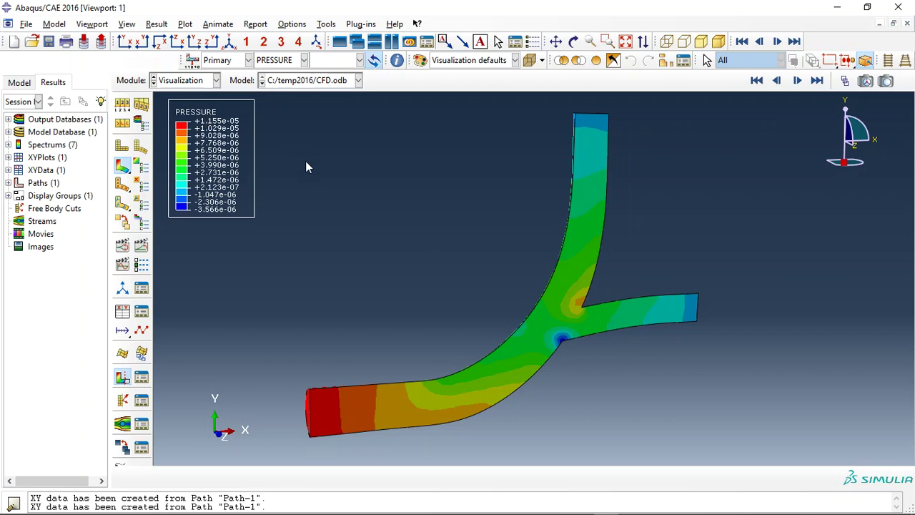
# Switch the plotted field to velocity V, try symbols, then return to V Magnitude contours
pyautogui.click(304, 60)
pyautogui.click(283, 90)
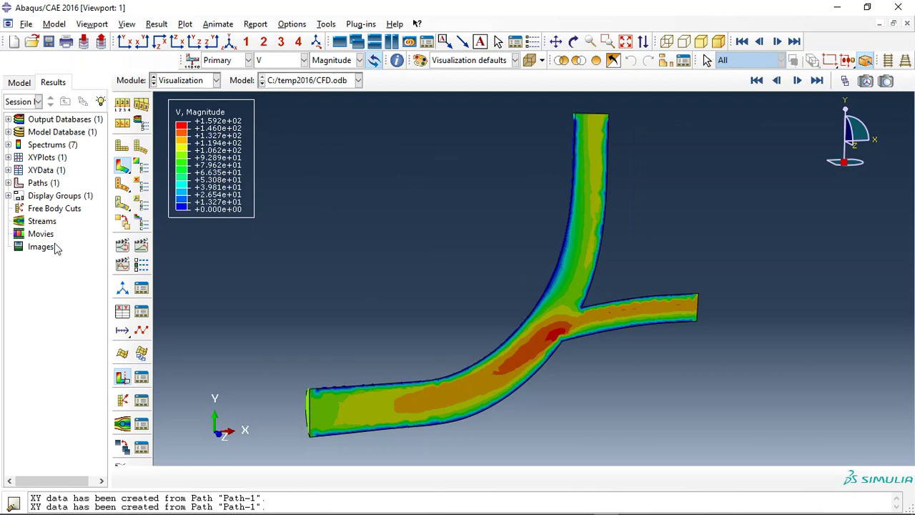
pyautogui.click(123, 184)
pyautogui.scroll(4, 582, 315)
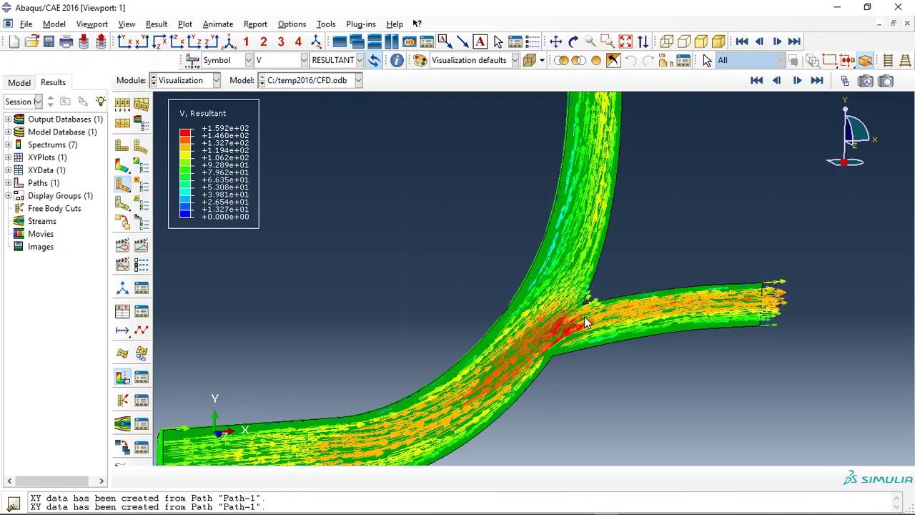
pyautogui.scroll(3, 583, 319)
pyautogui.scroll(-7, 578, 327)
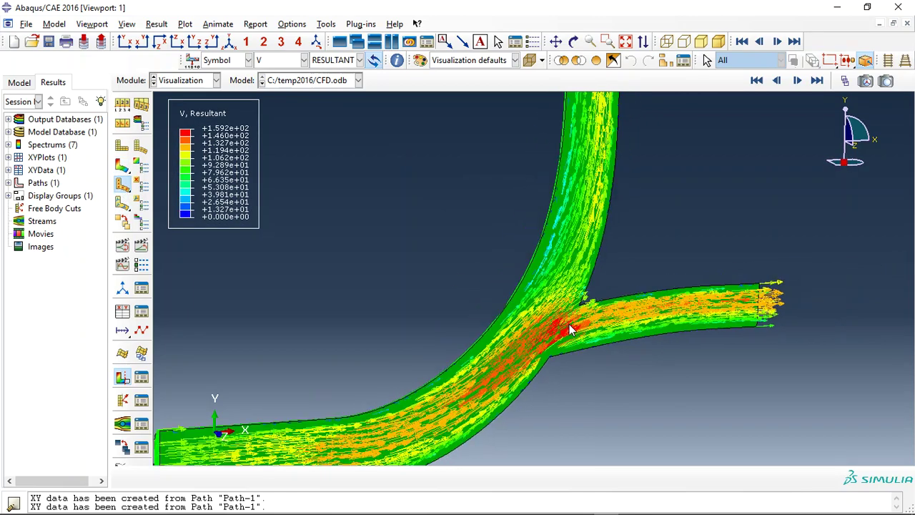
pyautogui.click(122, 166)
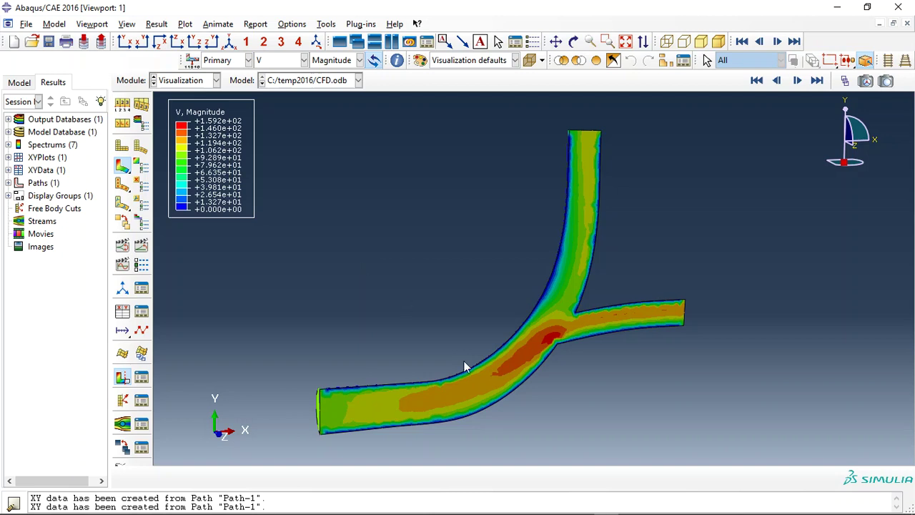
pyautogui.click(333, 512)
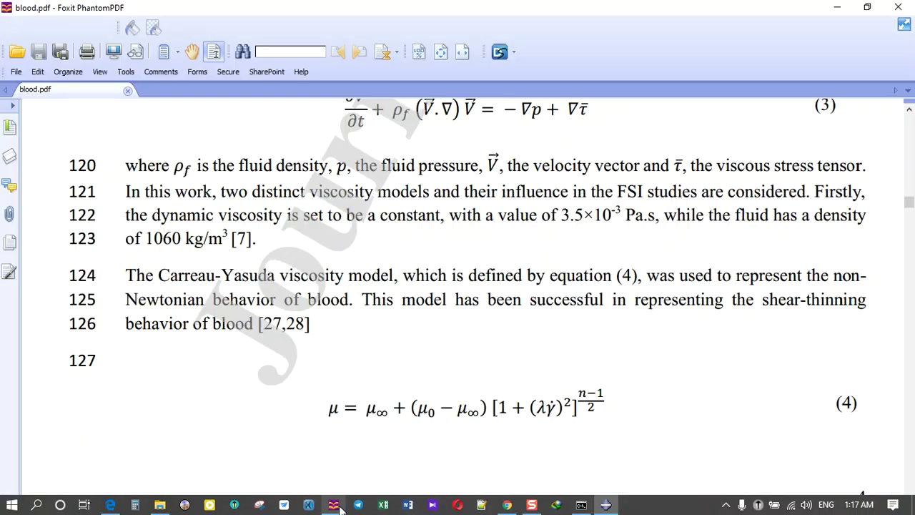
pyautogui.moveTo(159, 275); pyautogui.dragTo(275, 275)
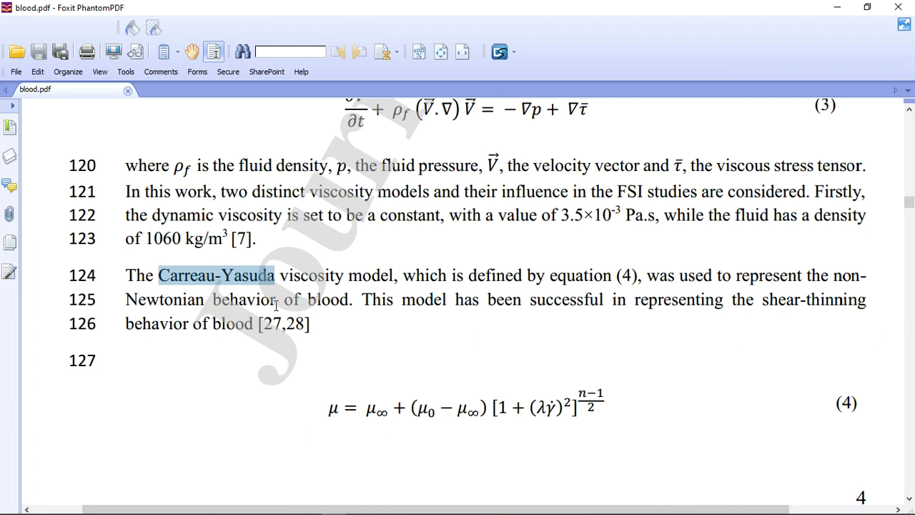
pyautogui.moveTo(349, 301); pyautogui.dragTo(123, 300)
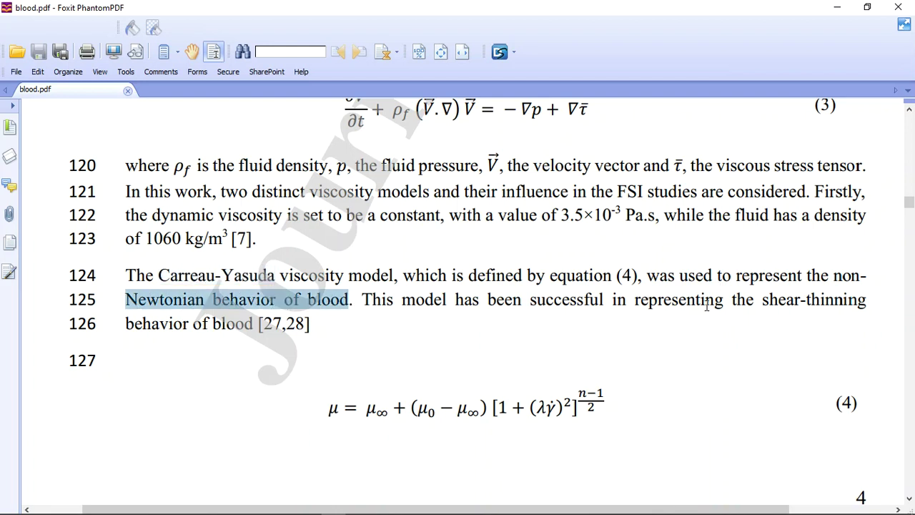
pyautogui.moveTo(820, 275); pyautogui.dragTo(863, 275)
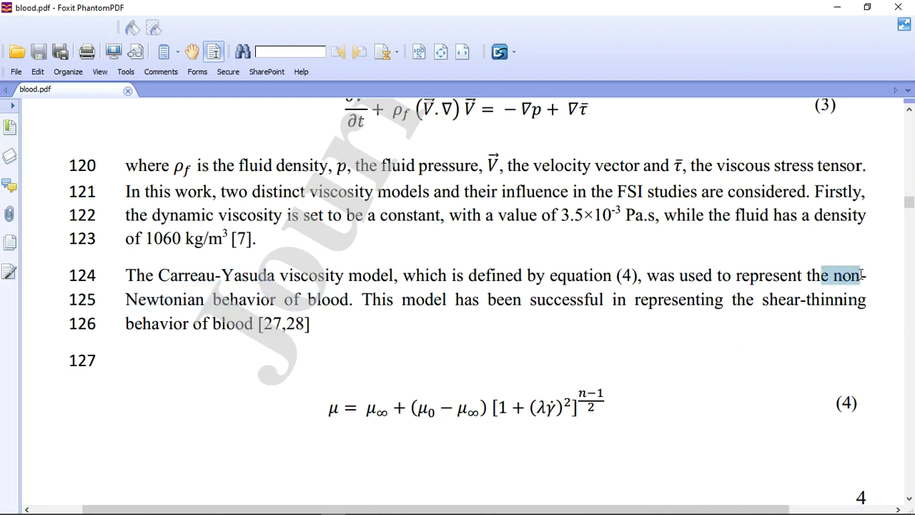
pyautogui.click(835, 8)
# Plot VISCOSITY briefly, then switch the field output back to velocity V
pyautogui.scroll(1, 530, 333)
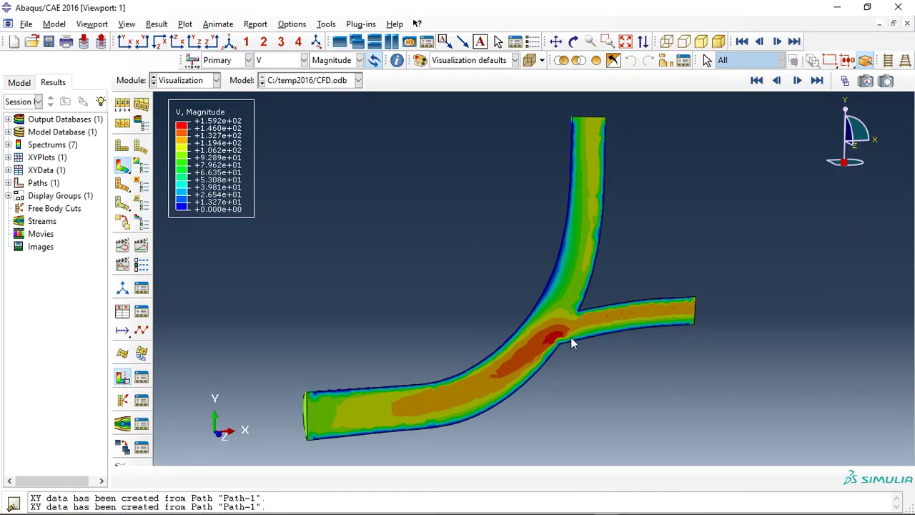
pyautogui.click(276, 62)
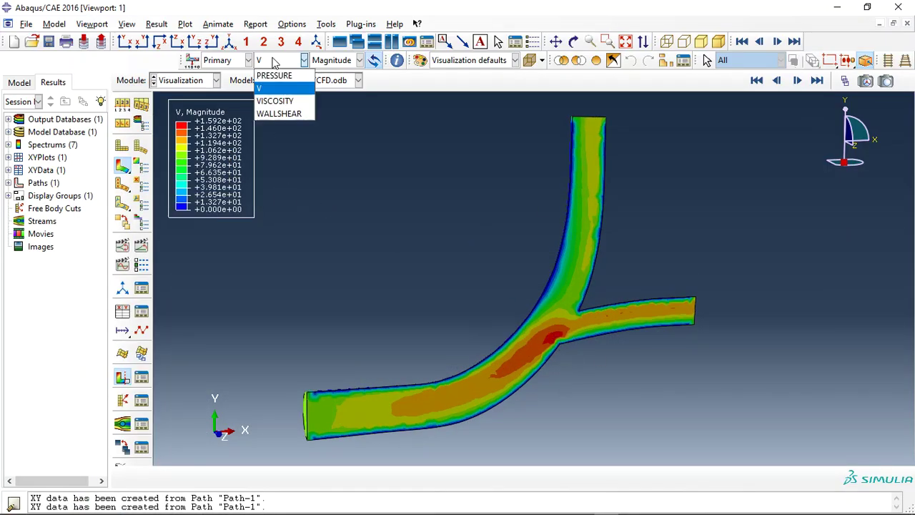
pyautogui.click(276, 99)
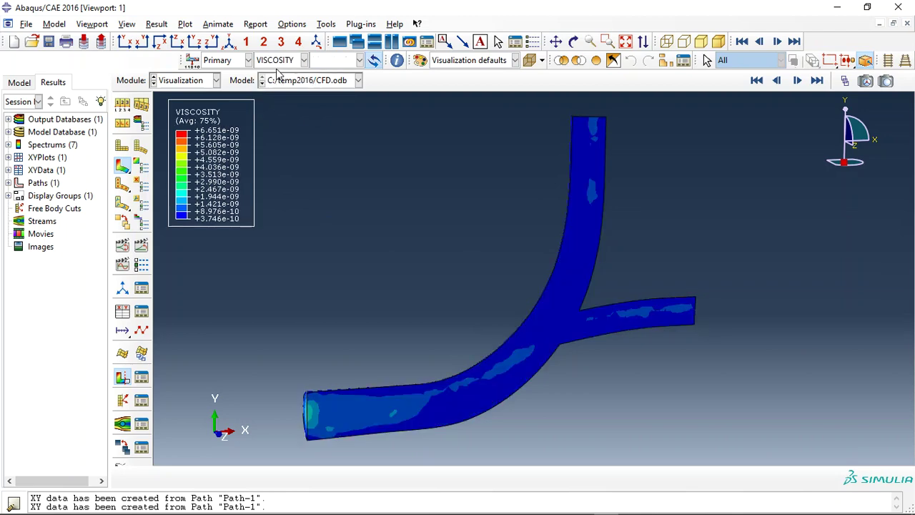
pyautogui.click(276, 61)
pyautogui.click(277, 90)
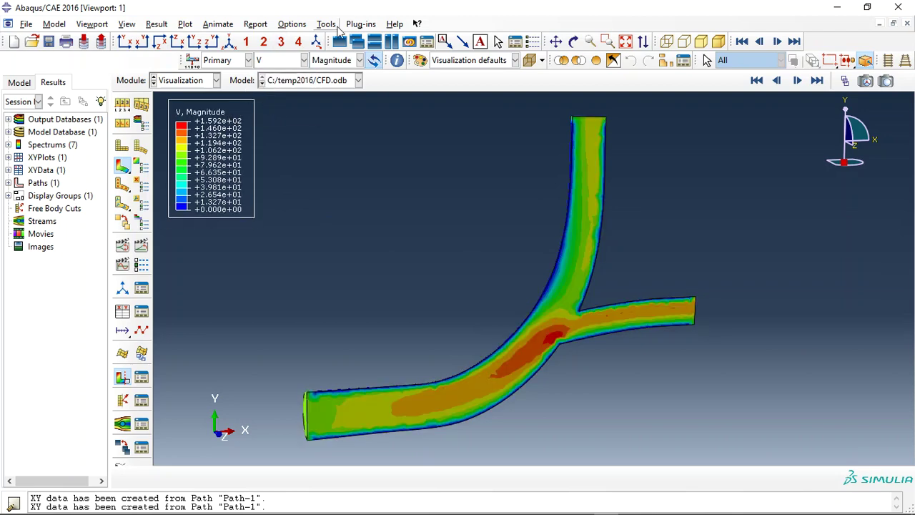
pyautogui.click(327, 24)
# Define node-list Path-2 by picking inlet, bend, junction and right-outlet nodes 230, 2126, 2453, 1962
pyautogui.moveTo(359, 119)
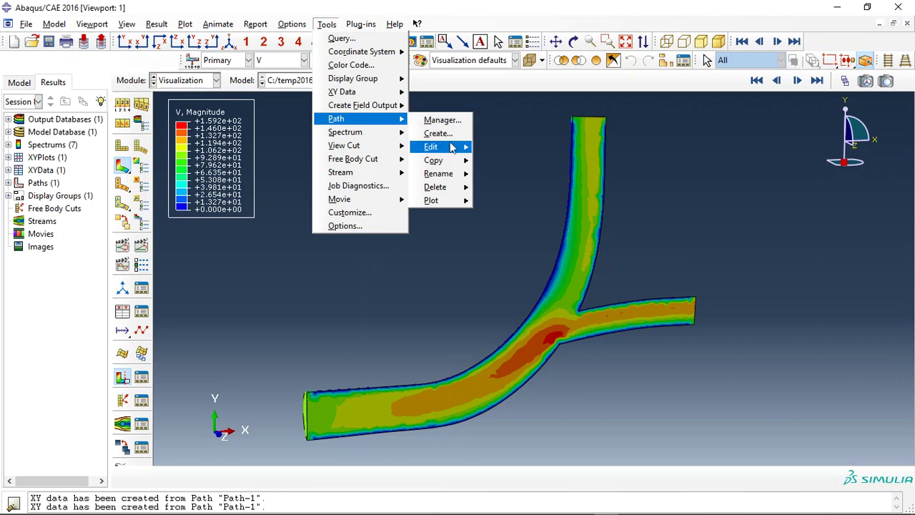
pyautogui.click(438, 133)
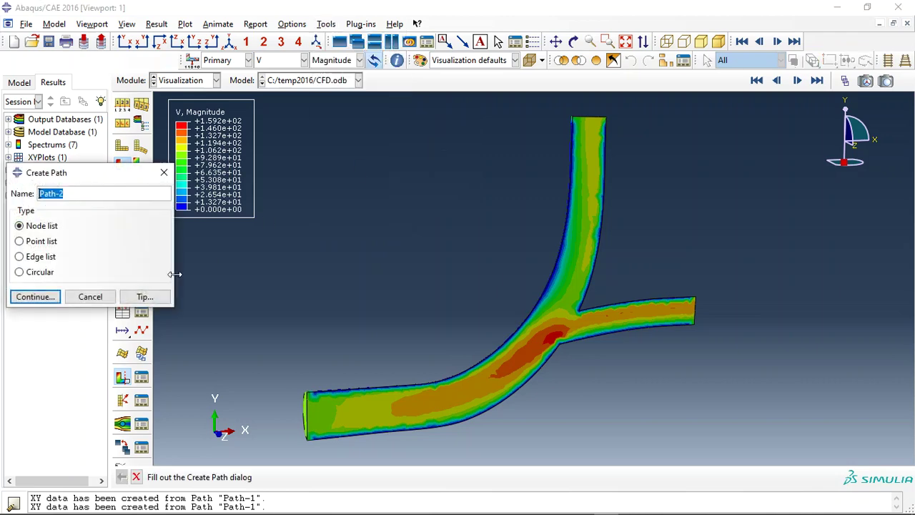
pyautogui.click(35, 296)
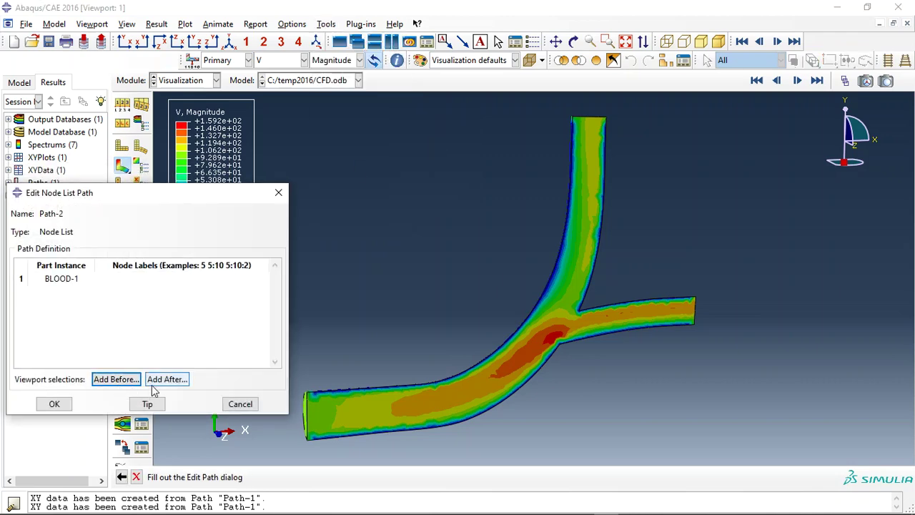
pyautogui.click(154, 382)
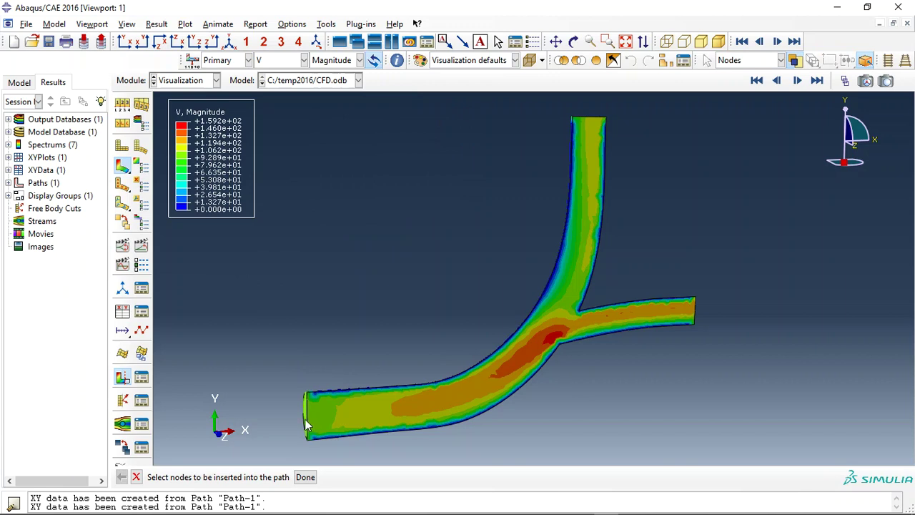
pyautogui.click(306, 423)
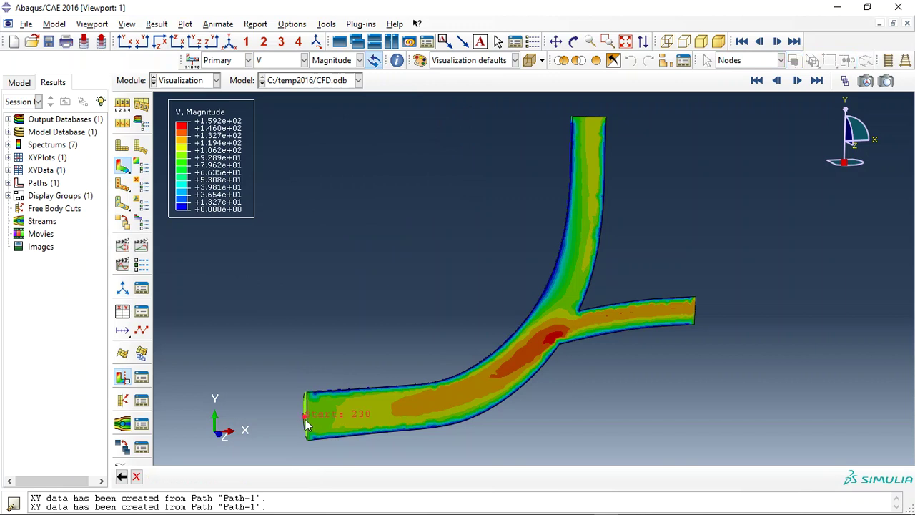
pyautogui.click(492, 379)
pyautogui.click(579, 317)
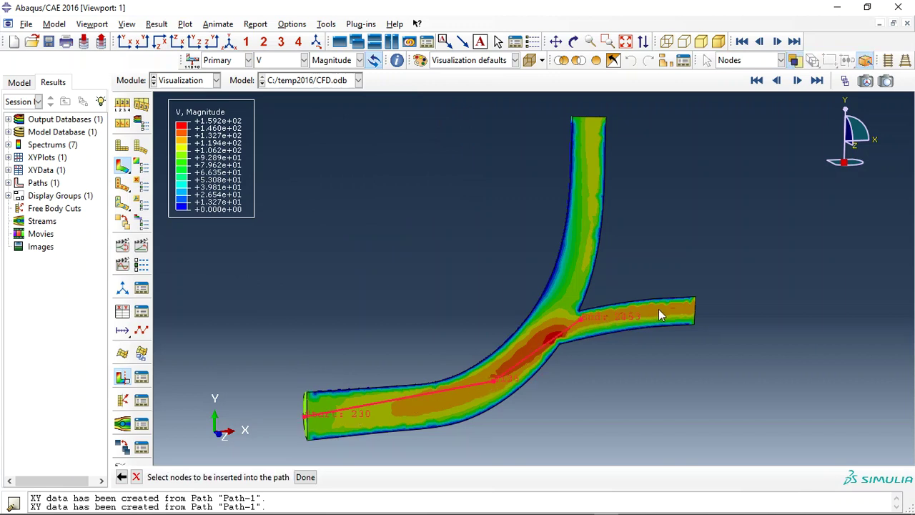
pyautogui.click(662, 308)
pyautogui.middleClick(343, 254)
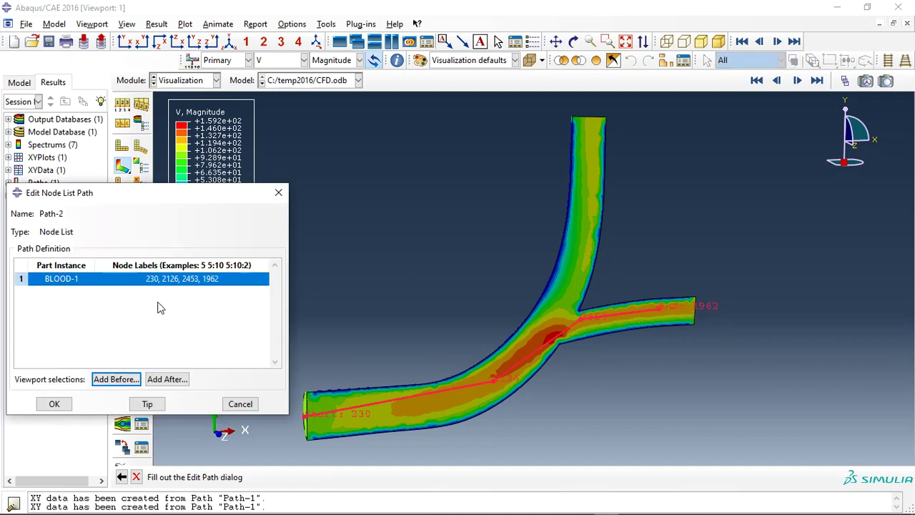
pyautogui.click(53, 404)
# Plot velocity magnitude against distance along Path-2 using XY Data from Path
pyautogui.click(123, 311)
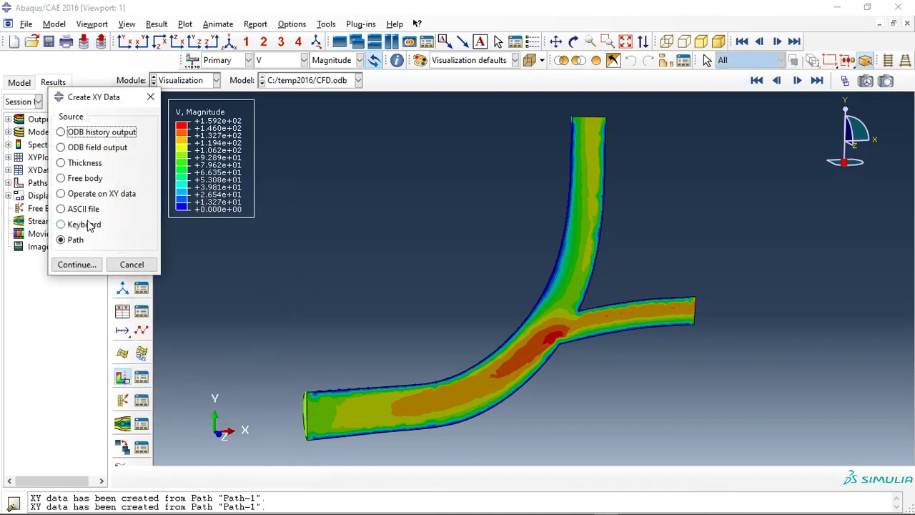
pyautogui.click(76, 264)
pyautogui.click(257, 90)
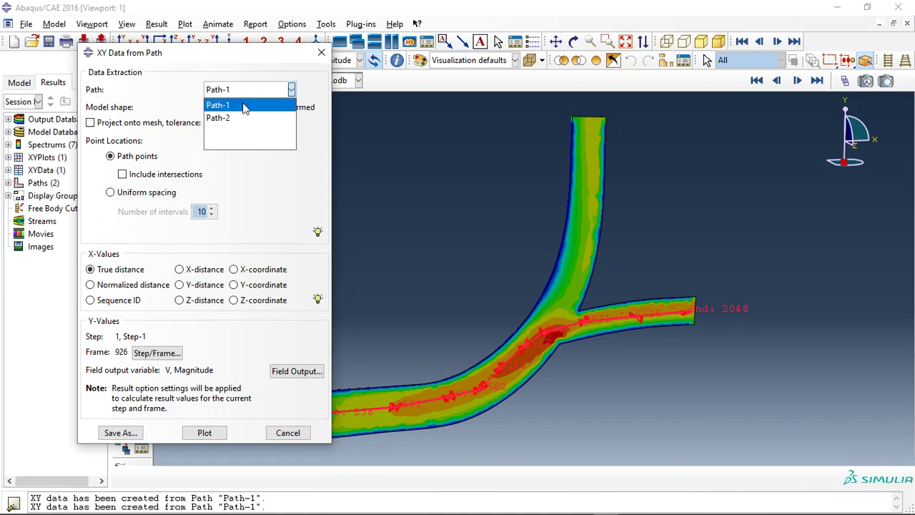
pyautogui.click(232, 118)
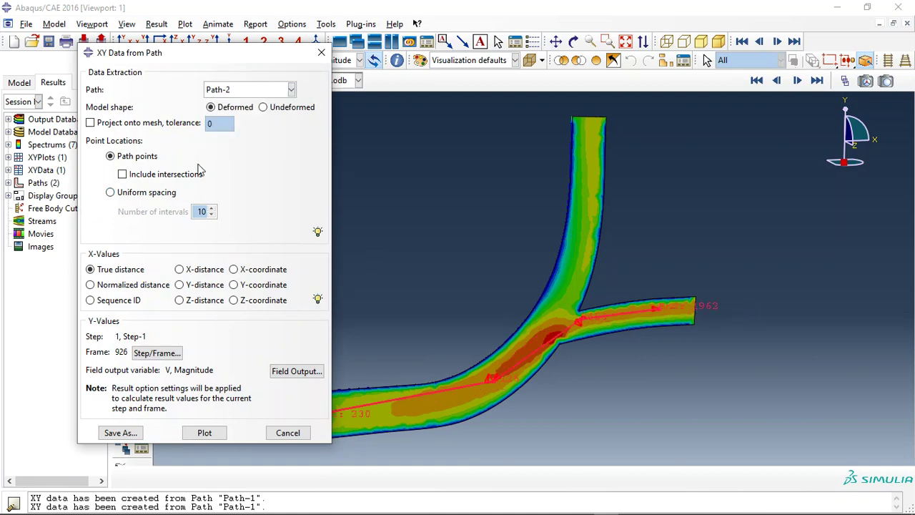
pyautogui.click(204, 432)
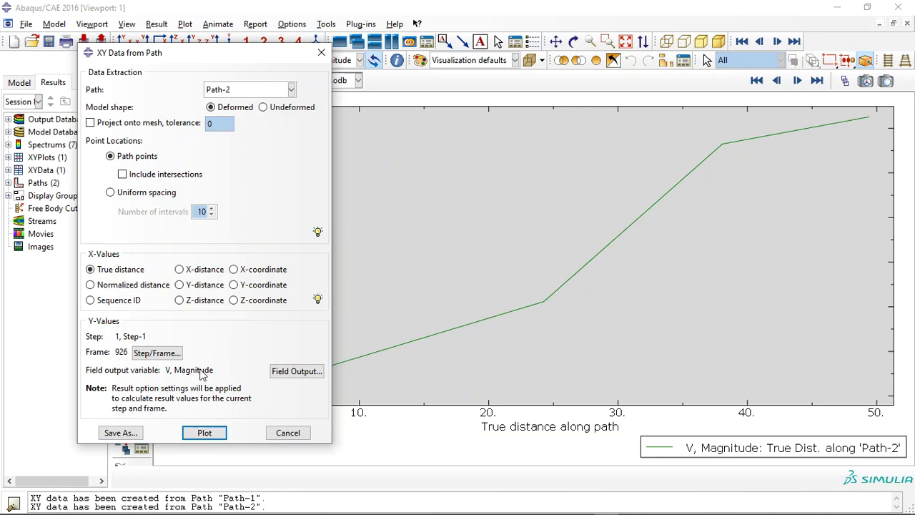
# Change the field output to PRESSURE, plot it along Path-2, and close the dialog
pyautogui.click(295, 371)
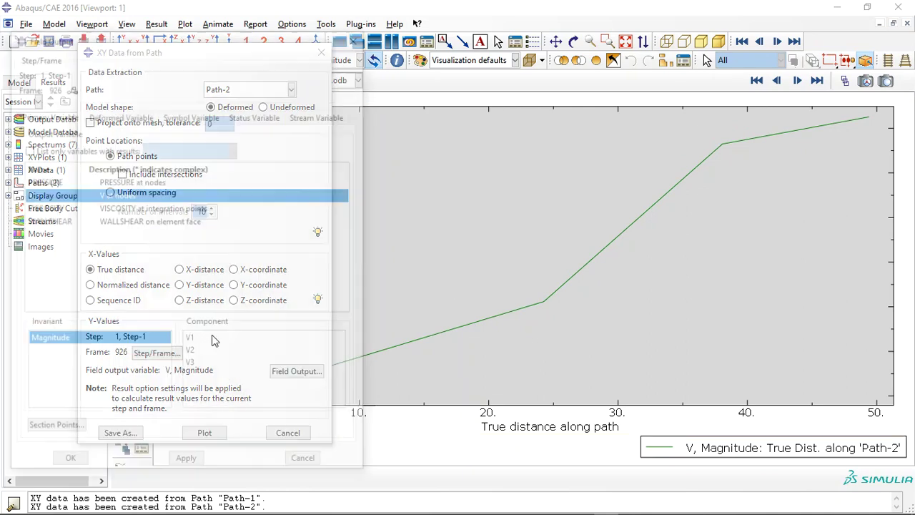
pyautogui.click(58, 180)
pyautogui.click(68, 464)
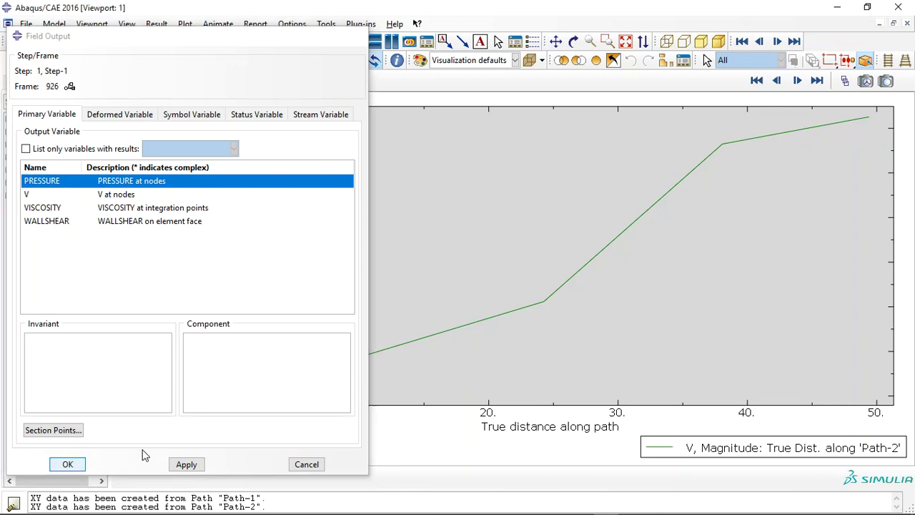
pyautogui.click(205, 433)
pyautogui.click(288, 433)
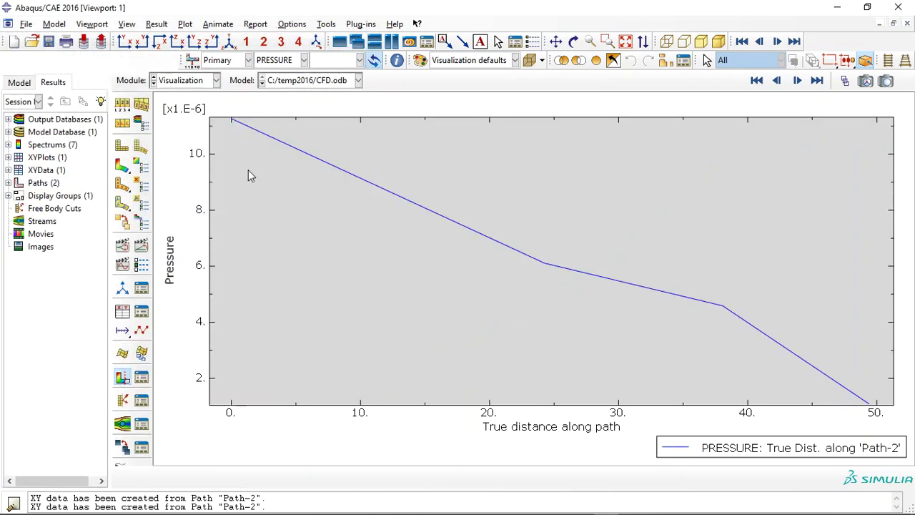
pyautogui.click(122, 166)
# Show WALLSHEAR as the contoured variable on the vessel model
pyautogui.scroll(-1, 494, 305)
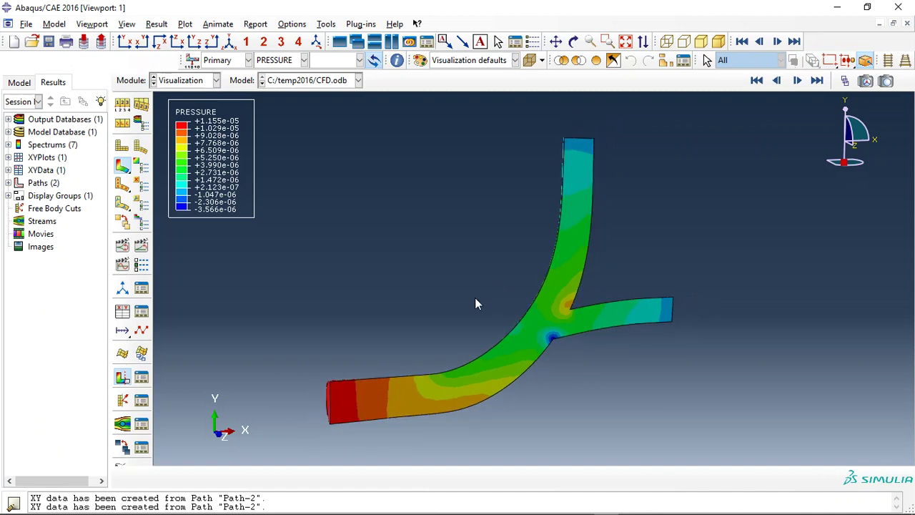
pyautogui.click(283, 61)
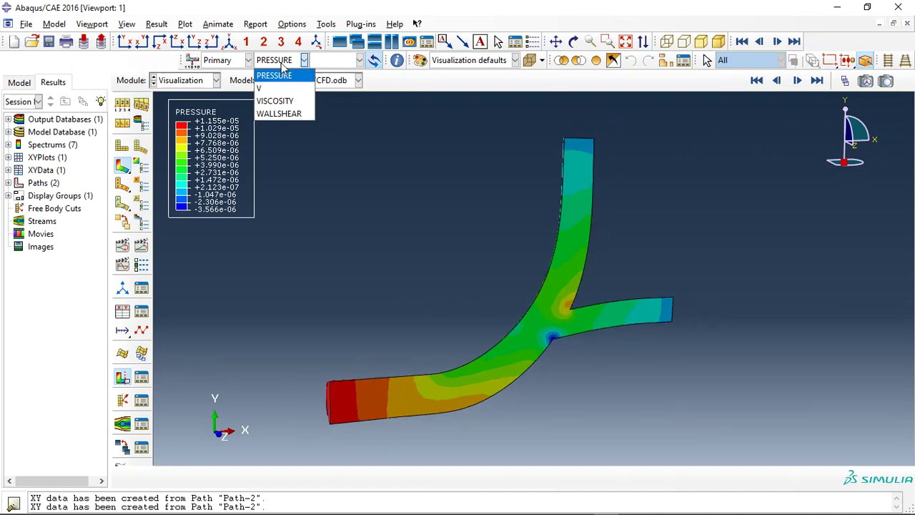
pyautogui.click(285, 112)
pyautogui.click(122, 377)
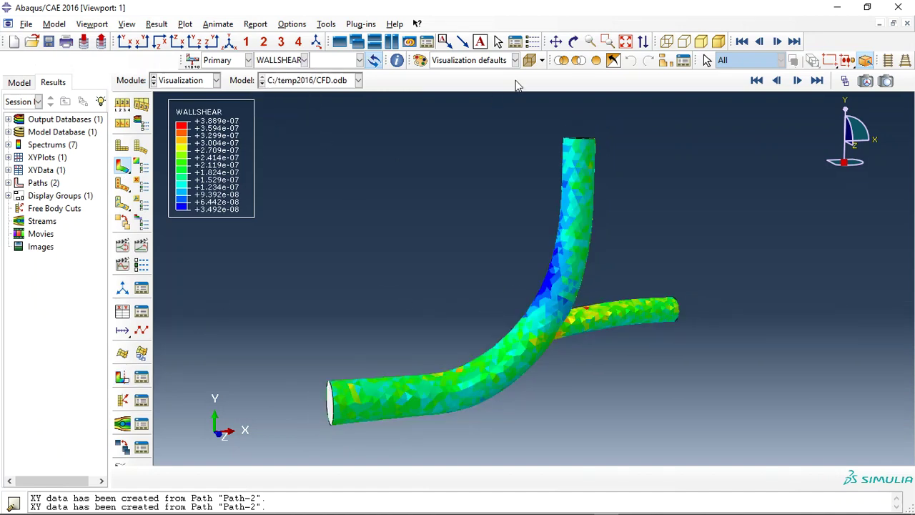
# Orbit the model to display its 3D wall shear surface
pyautogui.click(573, 40)
pyautogui.moveTo(458, 343); pyautogui.dragTo(494, 396)
pyautogui.press('Escape')
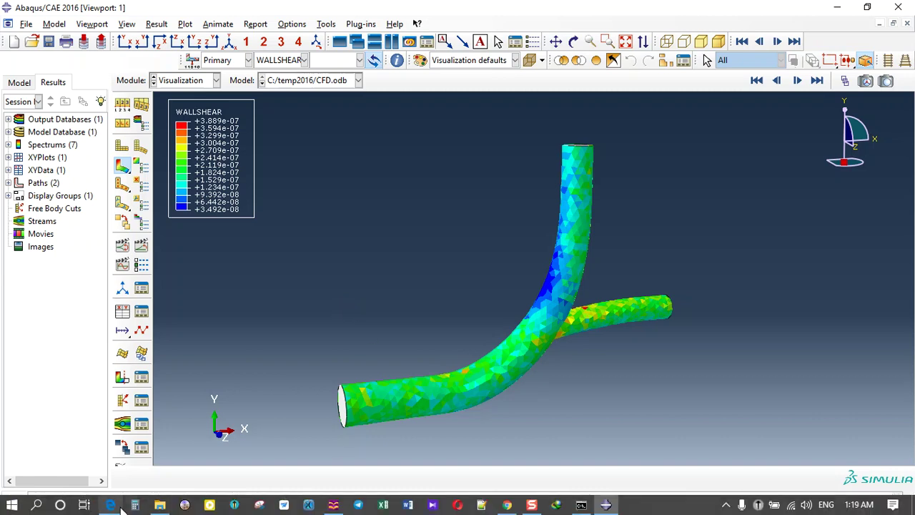
pyautogui.click(111, 504)
# Browse the abaqusfem.com homepage tab, then bring up the Non-Newtonian blood flow article
pyautogui.click(136, 10)
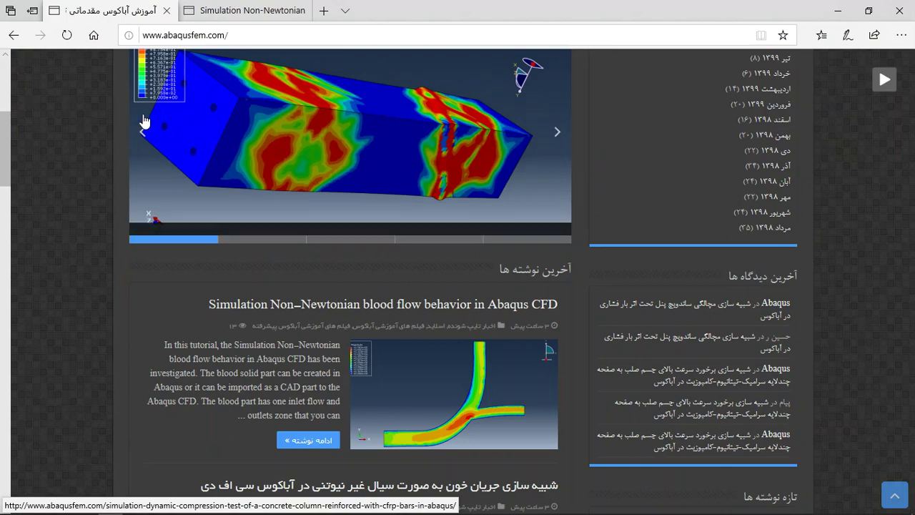
pyautogui.scroll(-1, 251, 229)
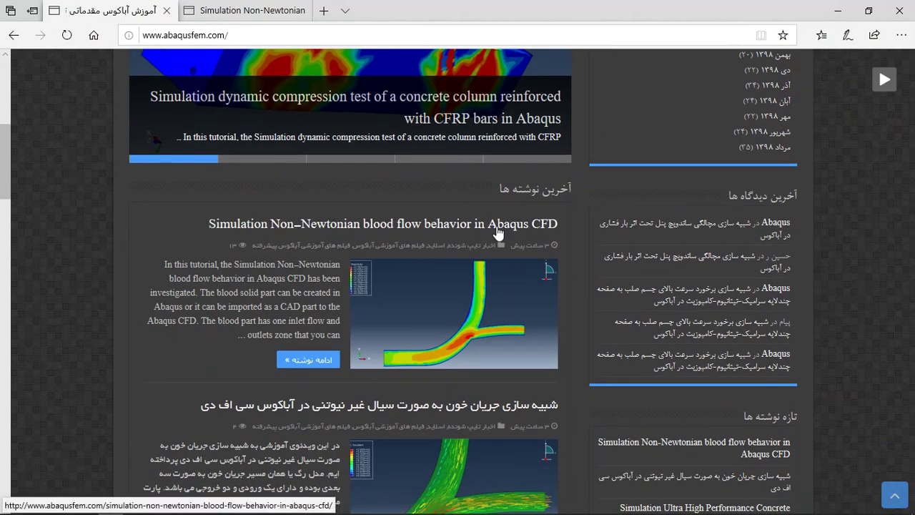
pyautogui.scroll(1, 495, 239)
pyautogui.scroll(5, 495, 238)
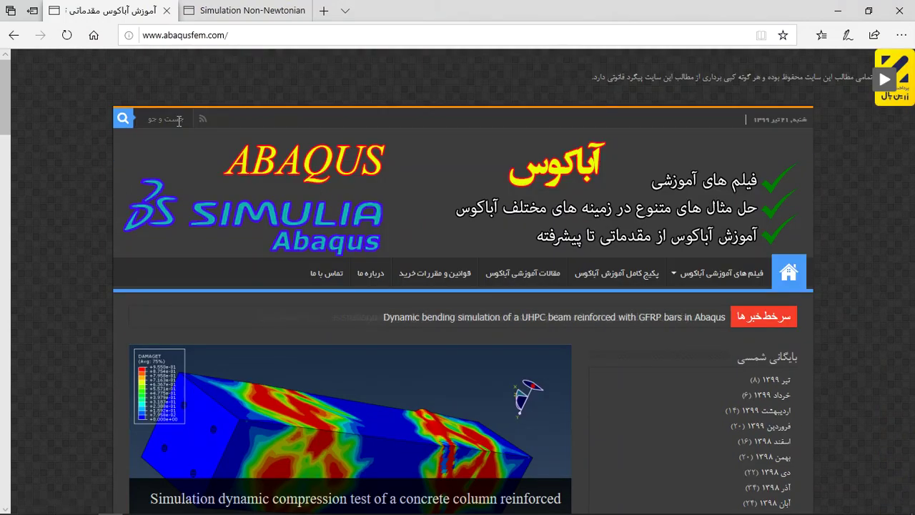
pyautogui.click(243, 10)
# Scroll down the article to its results figures and purchase section
pyautogui.scroll(-3, 418, 249)
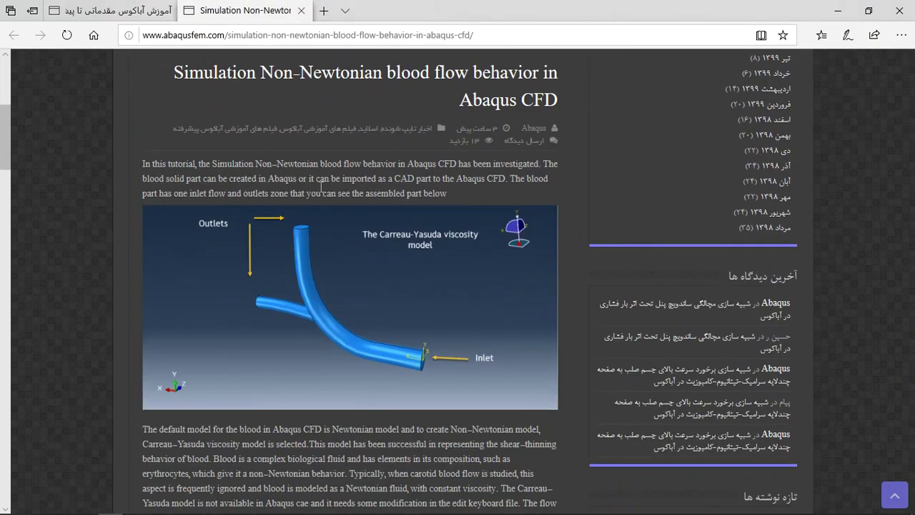
pyautogui.scroll(-2, 348, 184)
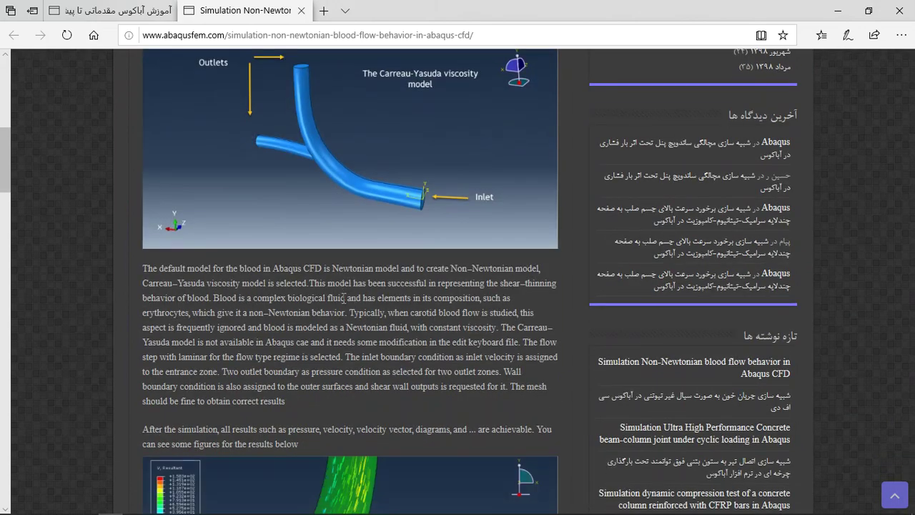
pyautogui.scroll(-3, 342, 301)
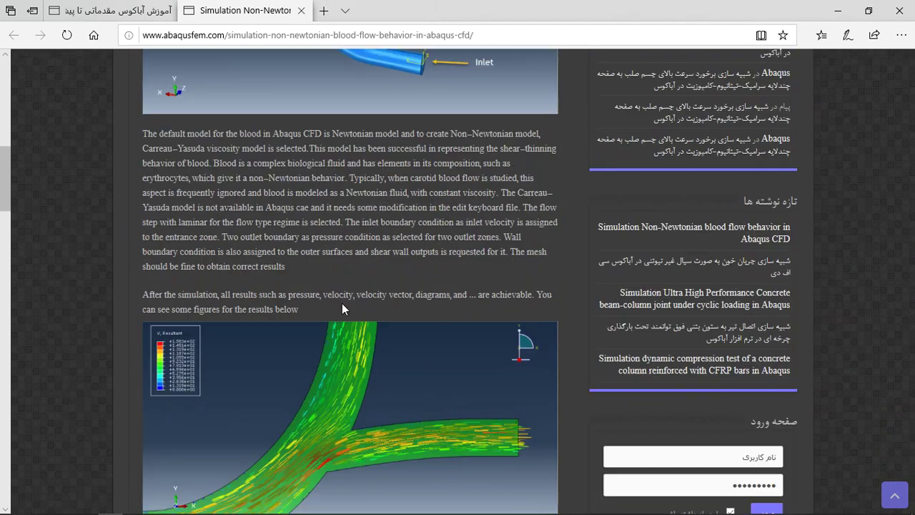
pyautogui.scroll(-1, 343, 271)
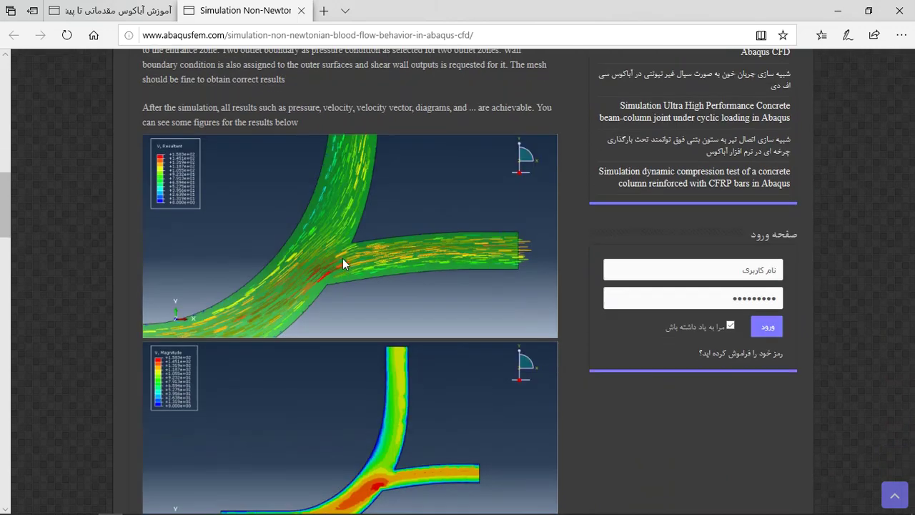
pyautogui.scroll(-4, 359, 268)
pyautogui.scroll(-5, 359, 271)
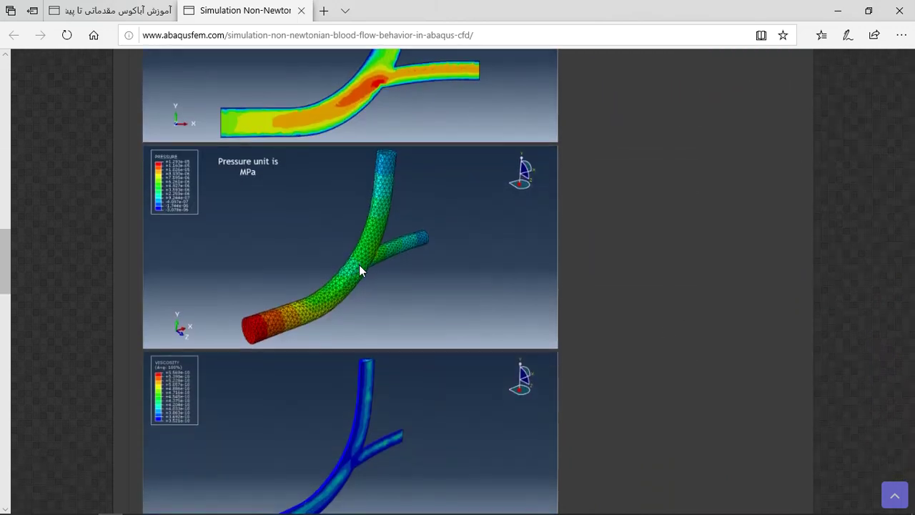
pyautogui.scroll(-1, 354, 278)
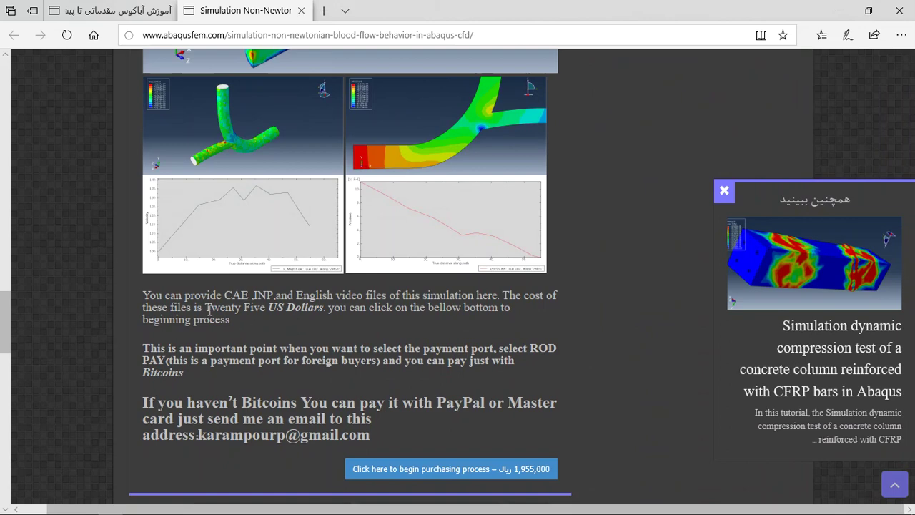
# Highlight the CAE/INP/video file offer, Twenty Five US Dollars price, payment options and contact e-mail
pyautogui.moveTo(223, 295); pyautogui.dragTo(493, 296)
pyautogui.moveTo(205, 308); pyautogui.dragTo(363, 309)
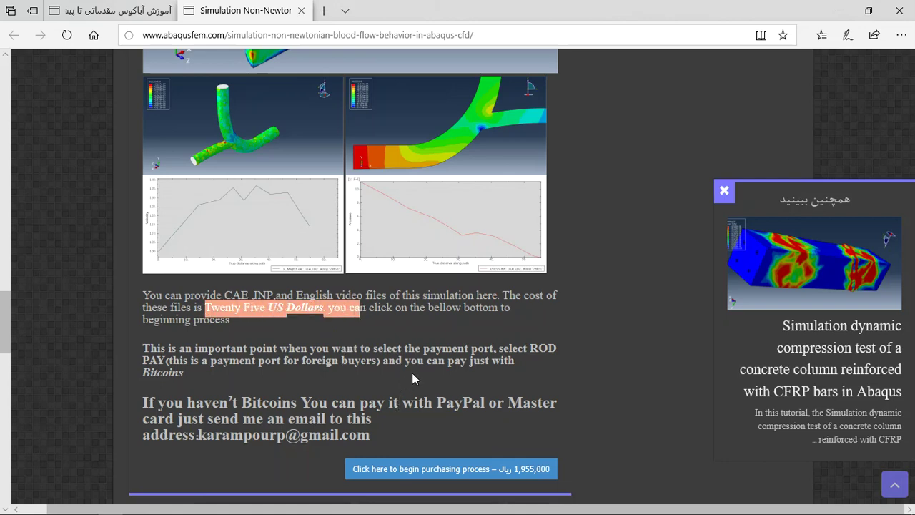
pyautogui.moveTo(439, 403); pyautogui.dragTo(555, 405)
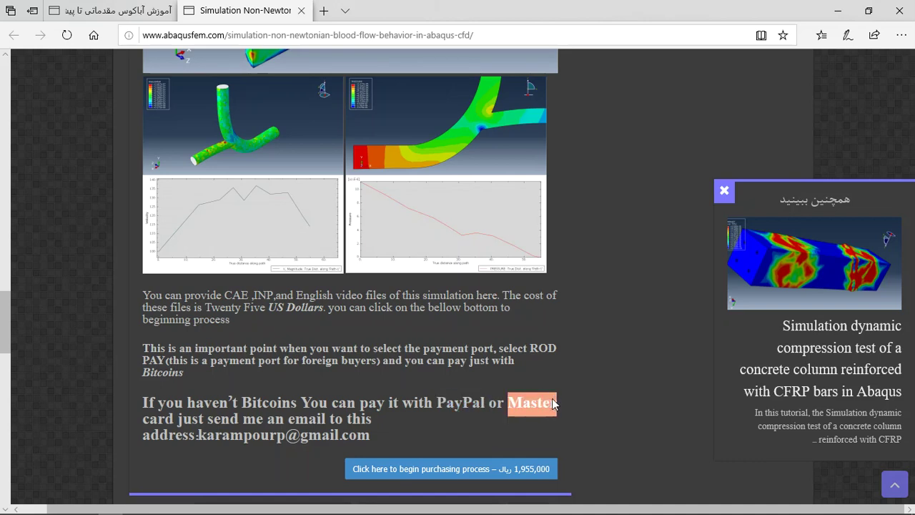
pyautogui.moveTo(438, 404); pyautogui.dragTo(486, 405)
pyautogui.moveTo(371, 437); pyautogui.dragTo(200, 440)
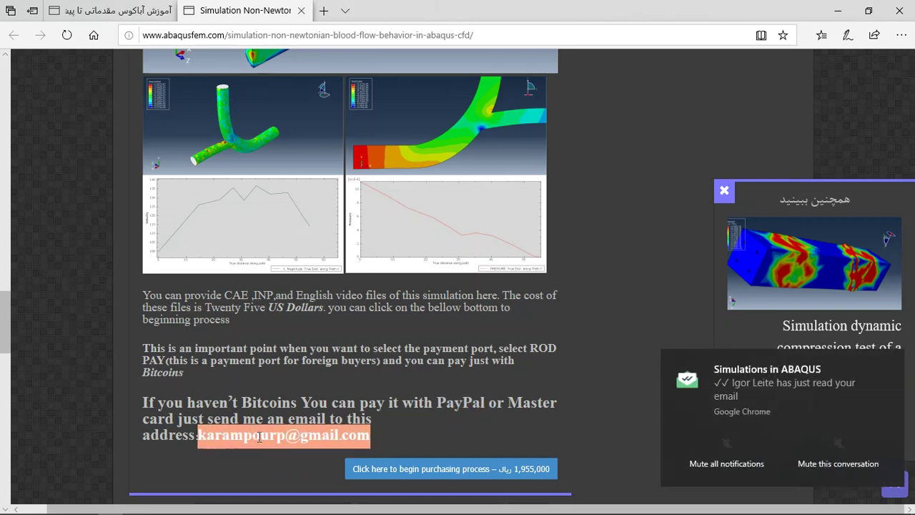
pyautogui.click(890, 362)
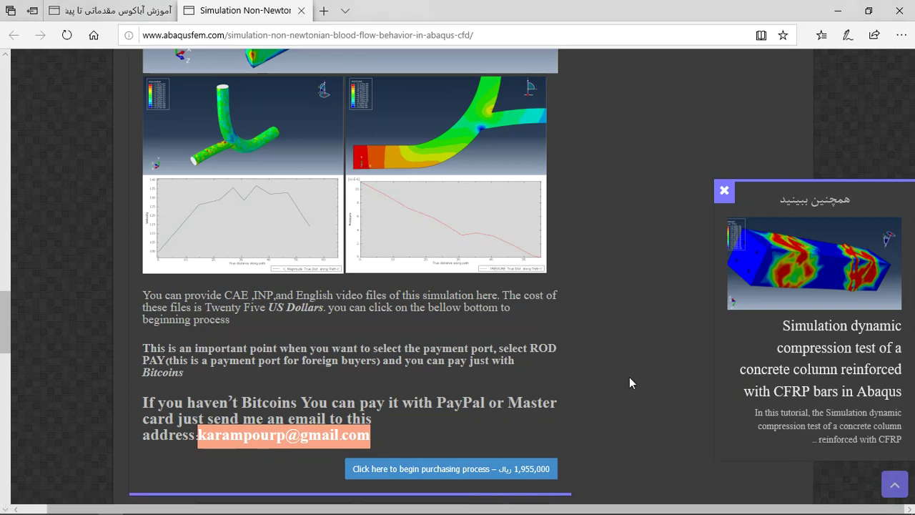